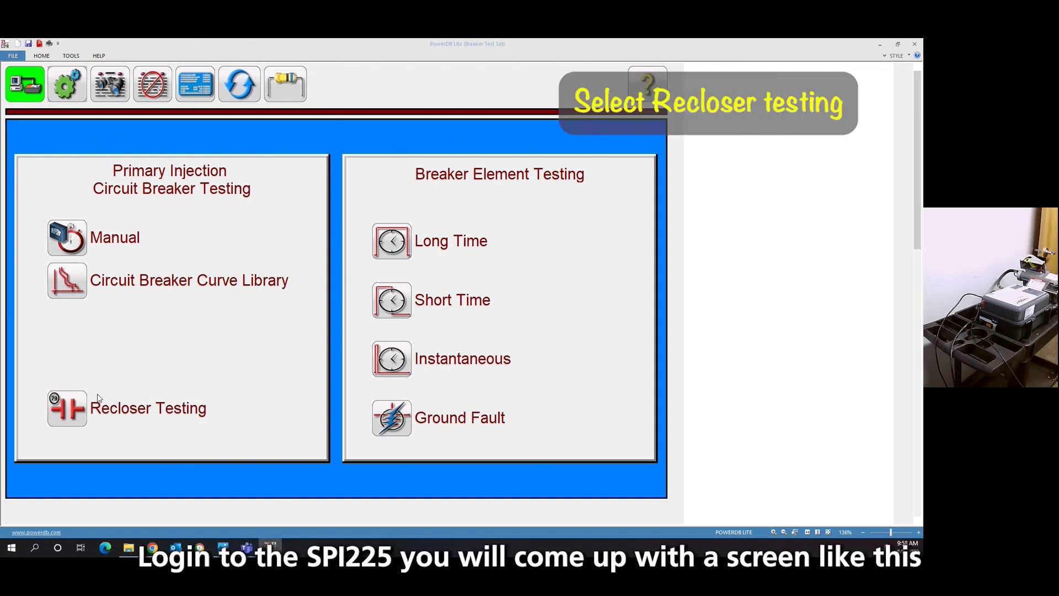
Step: Open Recloser Testing under Primary Injection Circuit Breaker Testing
click(79, 422)
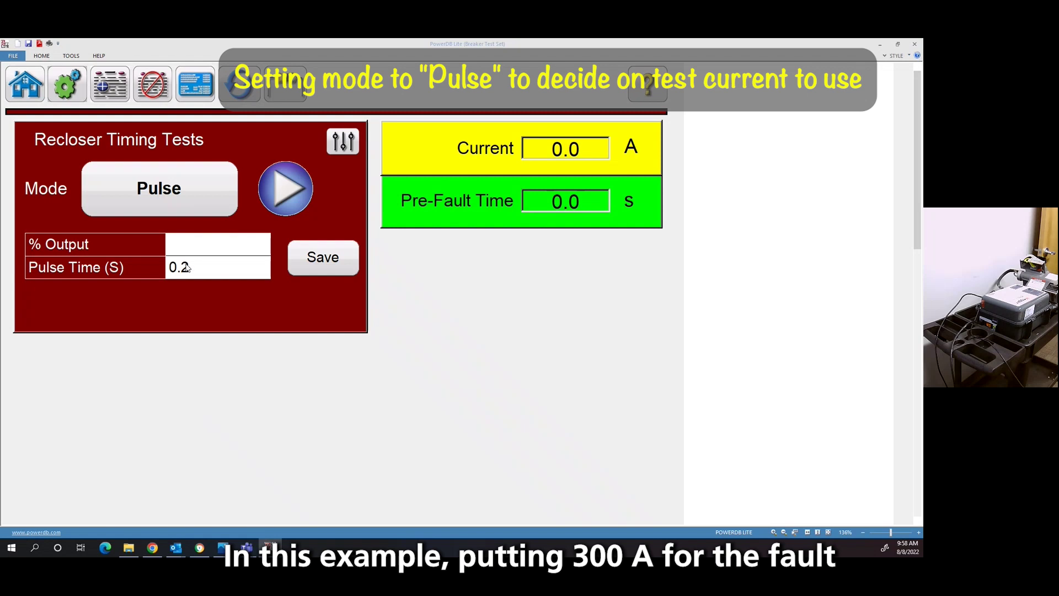
Step: Set the pulse time to 1 s and fire test pulses at 10% and 15% output
double_click(187, 267)
text(1)
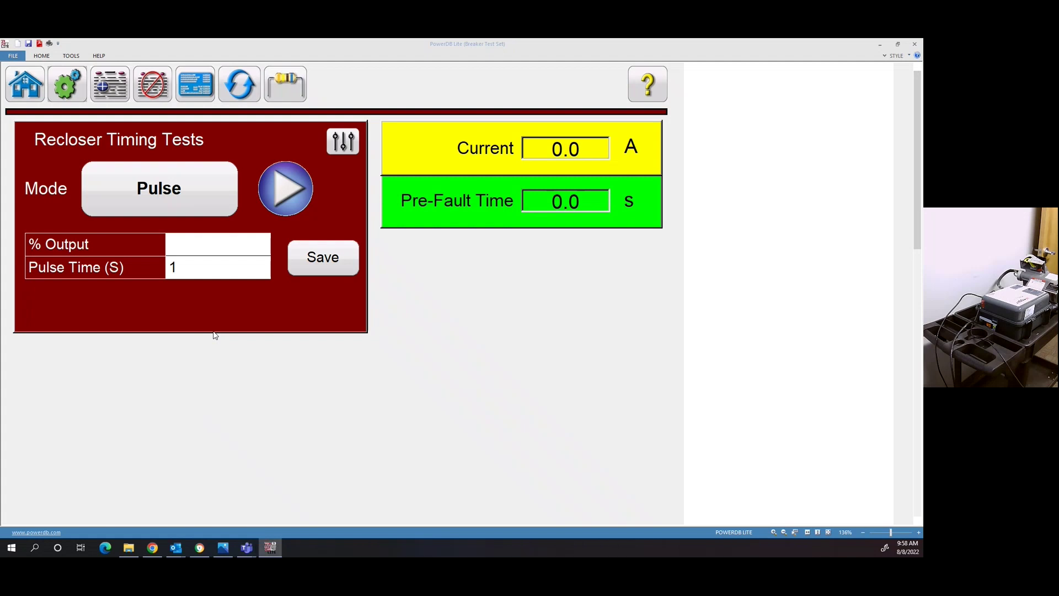
click(187, 248)
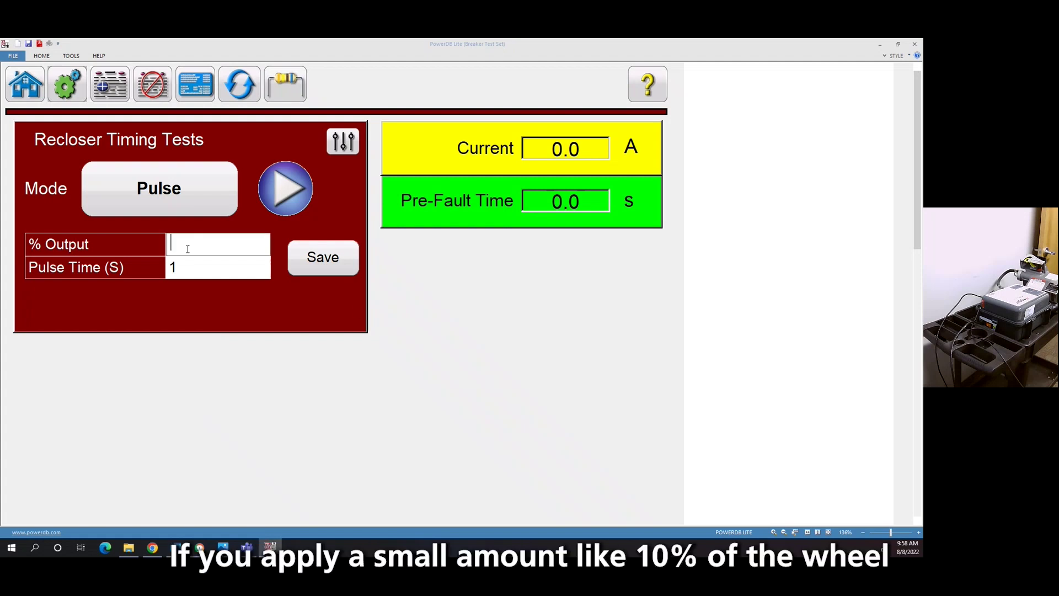
text(10)
click(301, 192)
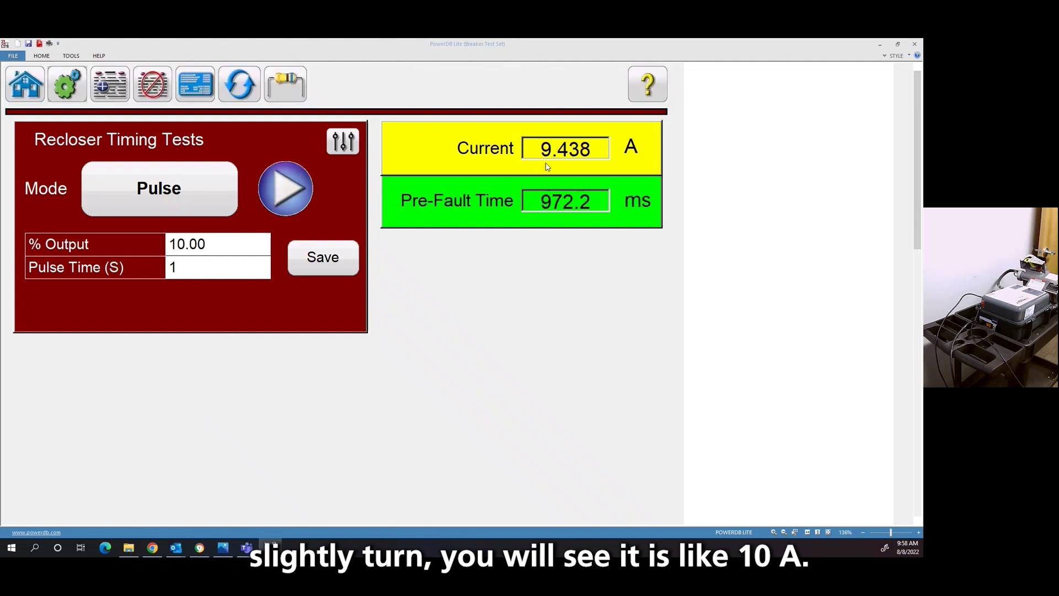
double_click(195, 248)
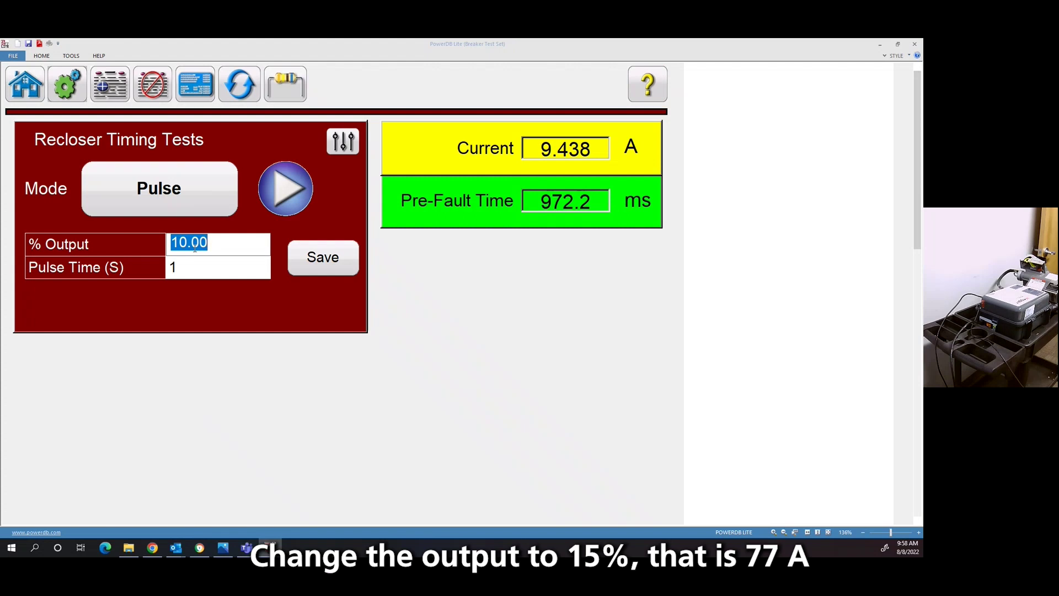
text(15)
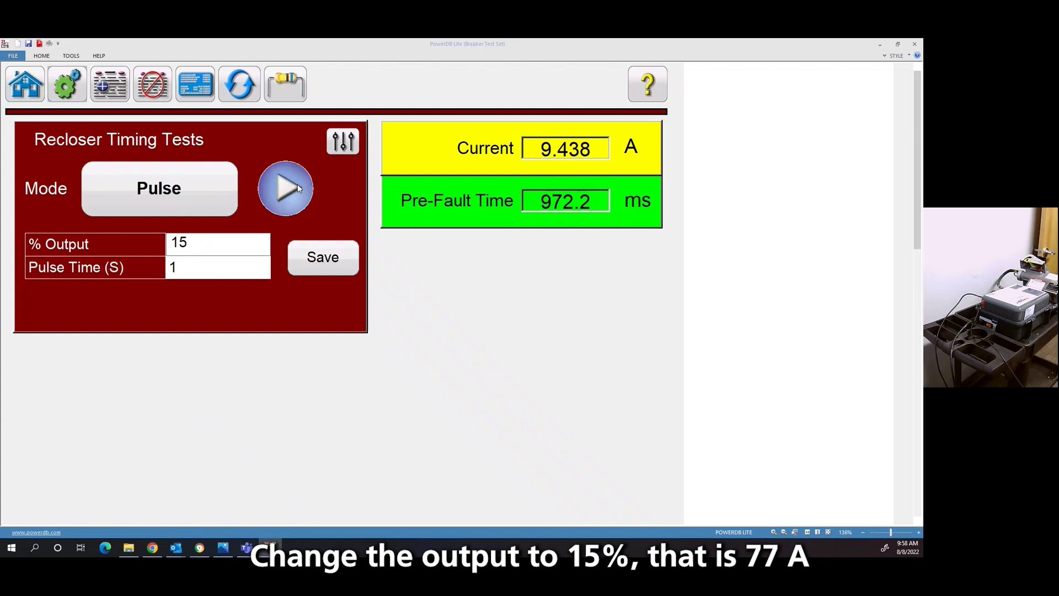
click(298, 188)
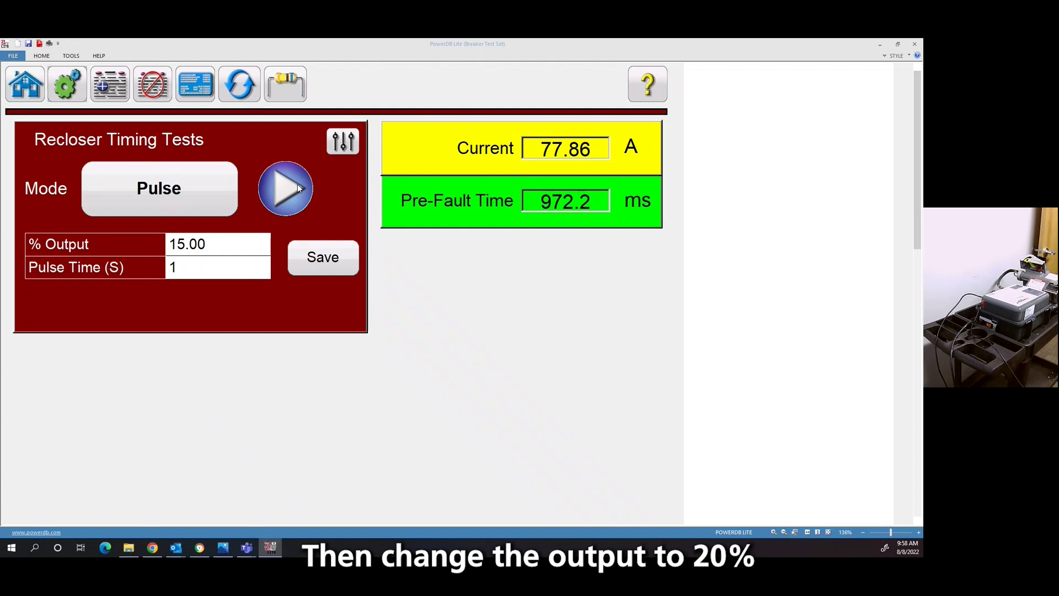
Step: Pulse at 20%, 19% and finally 18.5% output, reaching about 306.7 A
double_click(220, 237)
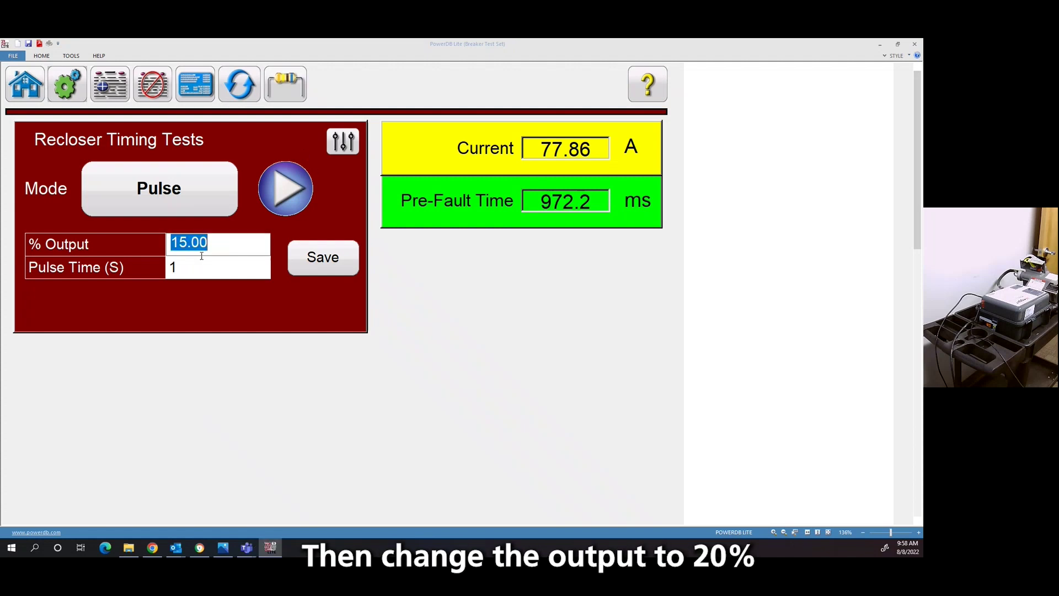
text(20)
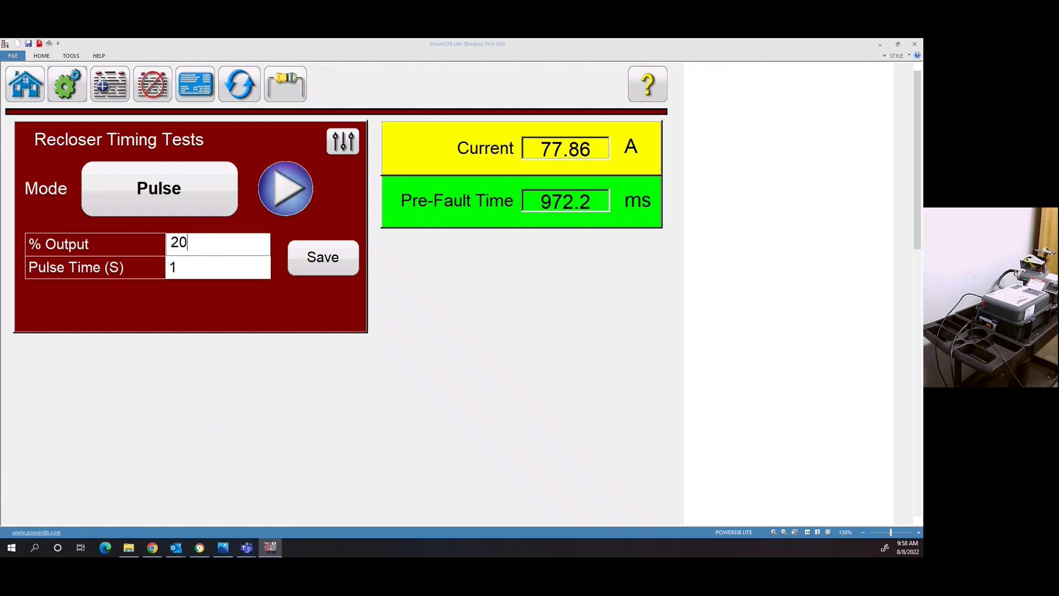
click(291, 196)
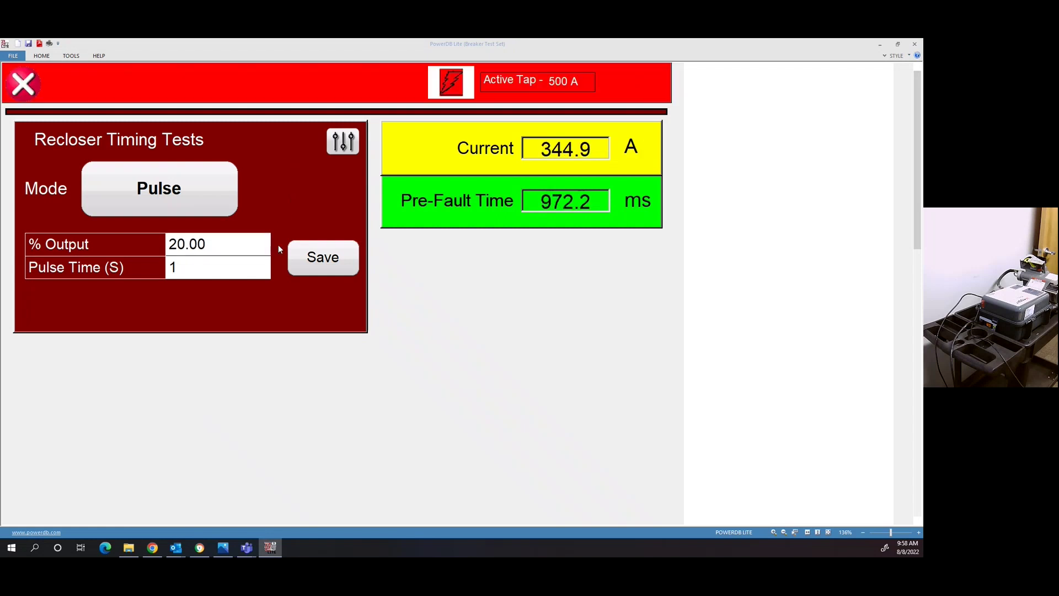
double_click(213, 245)
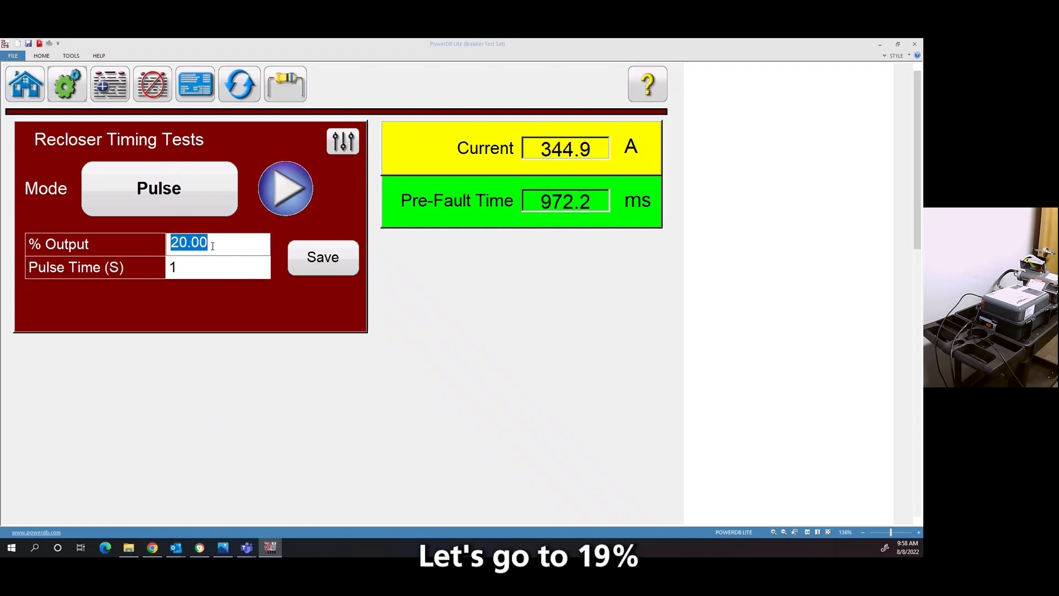
text(19)
click(289, 204)
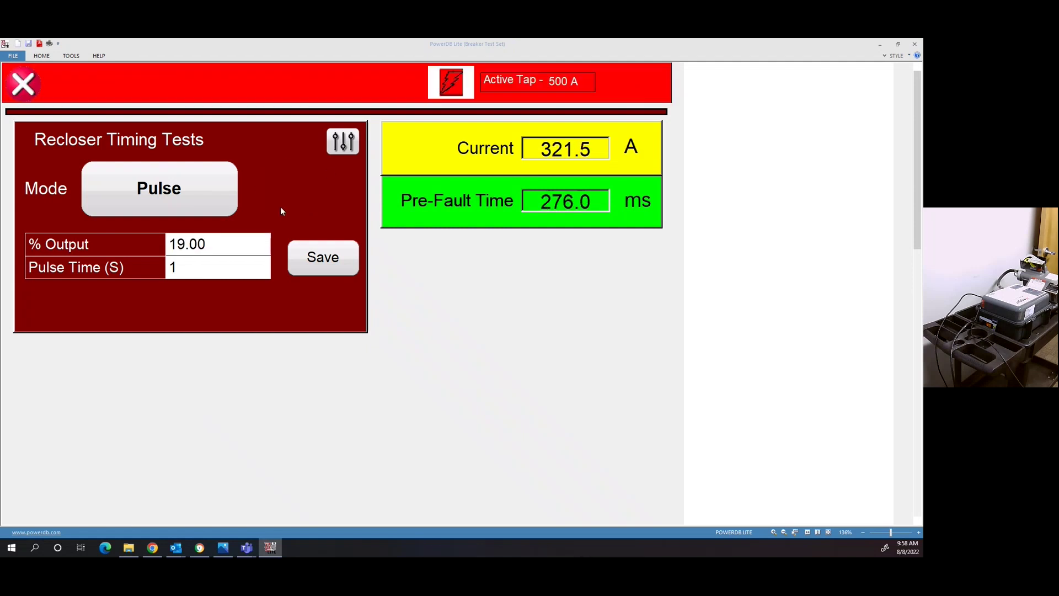
double_click(199, 247)
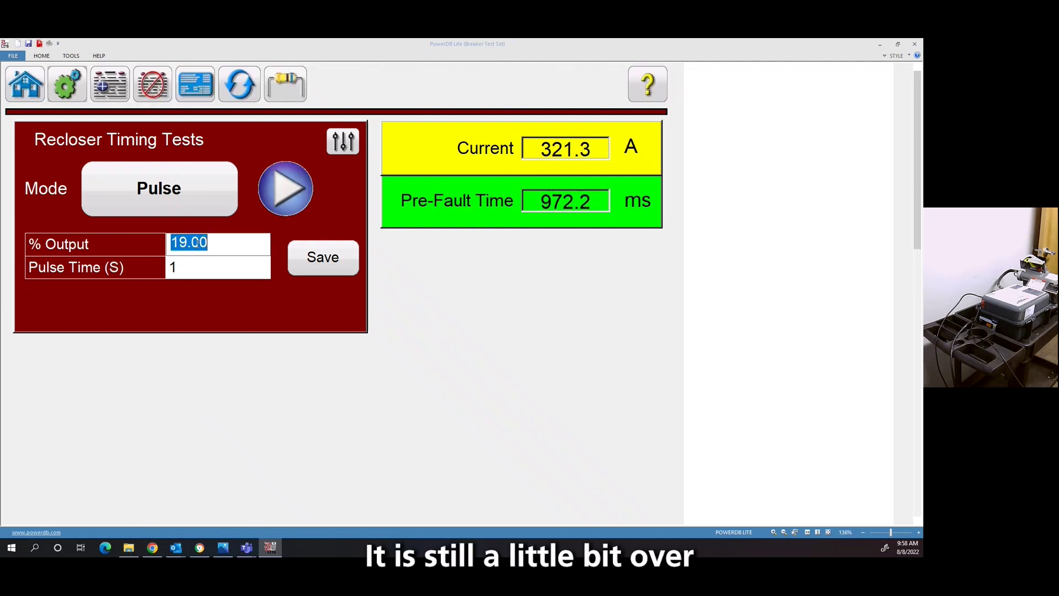
text(18.)
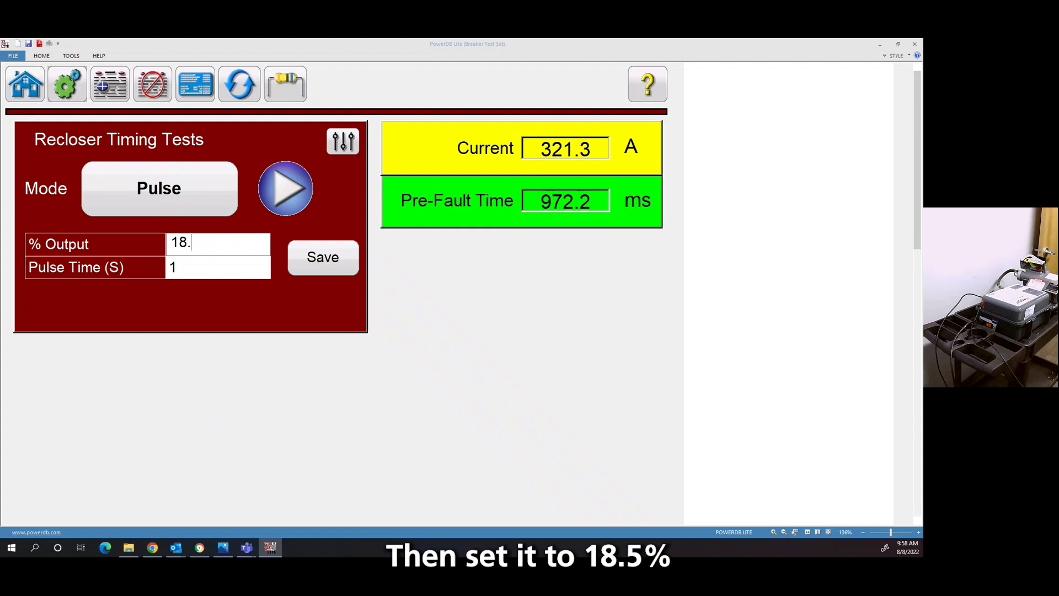
text(5)
click(279, 194)
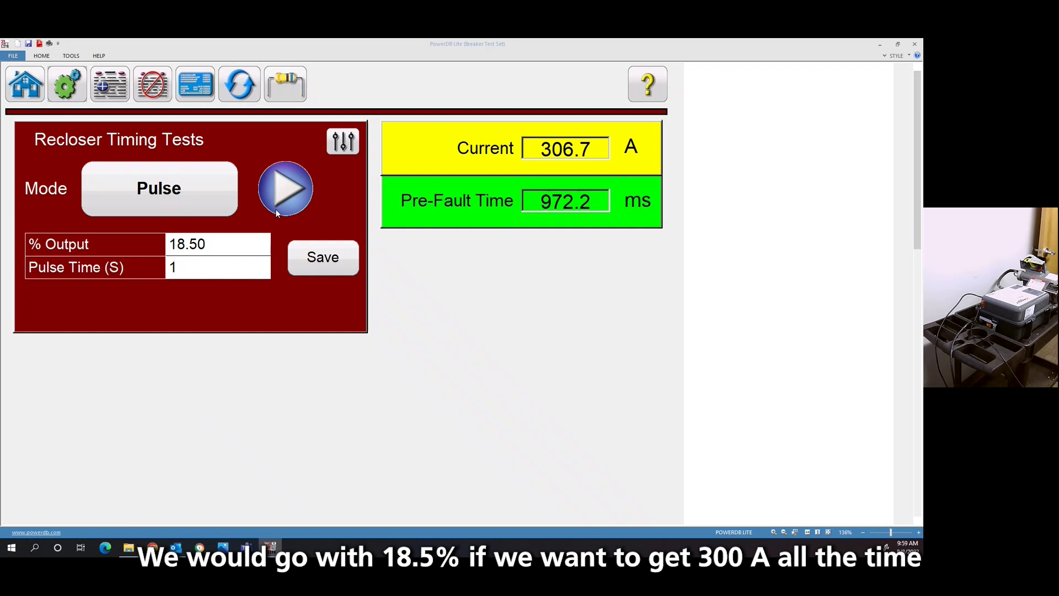
Step: Save 18.50% as Fault, then pulse at 12% output (25.72 A) and save it as Pre-Fault
click(305, 243)
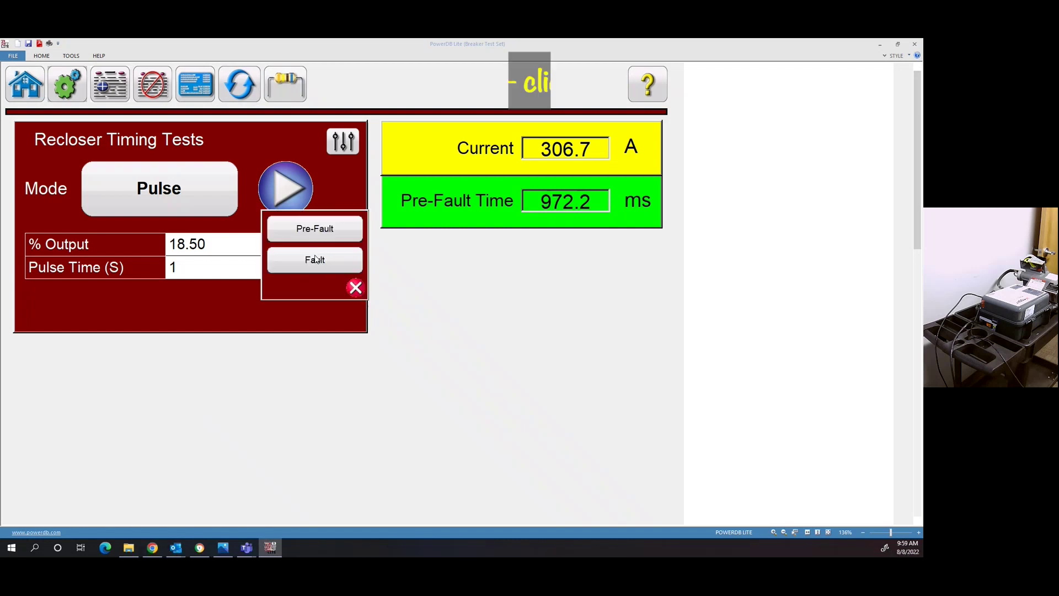
click(314, 267)
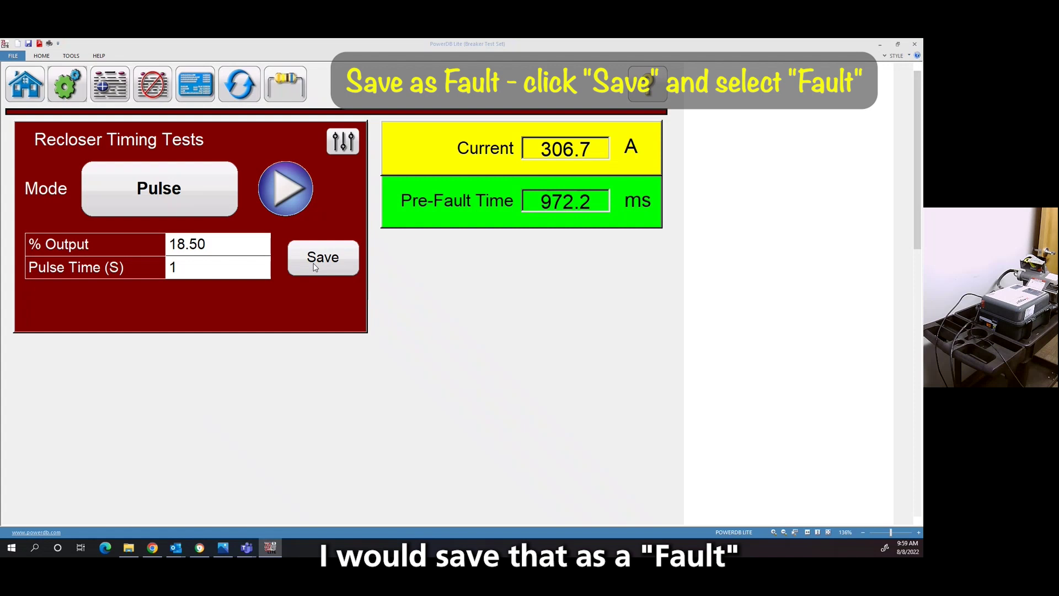
double_click(233, 237)
text(1)
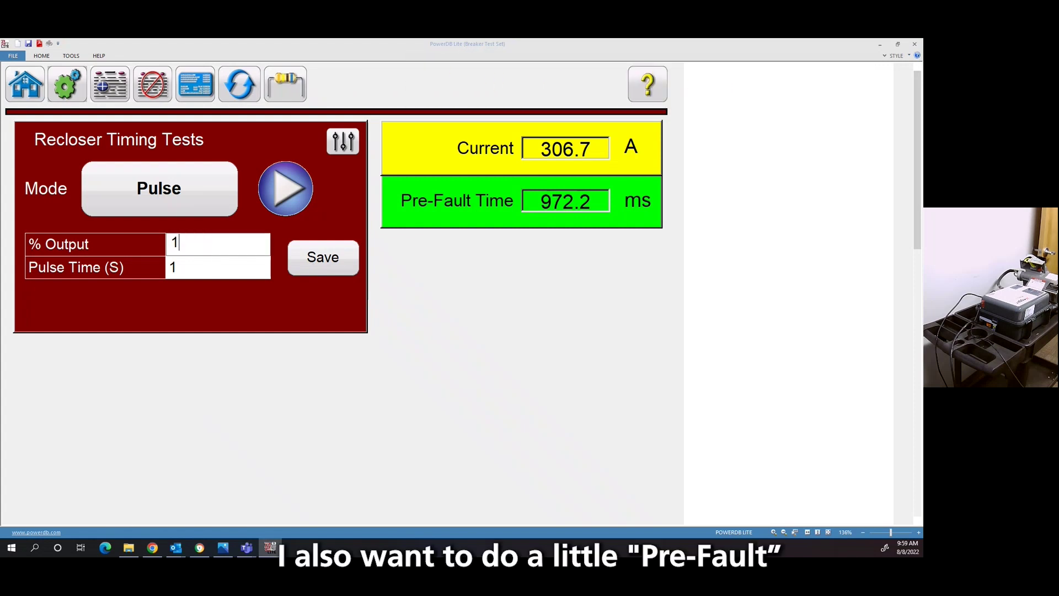
text(2)
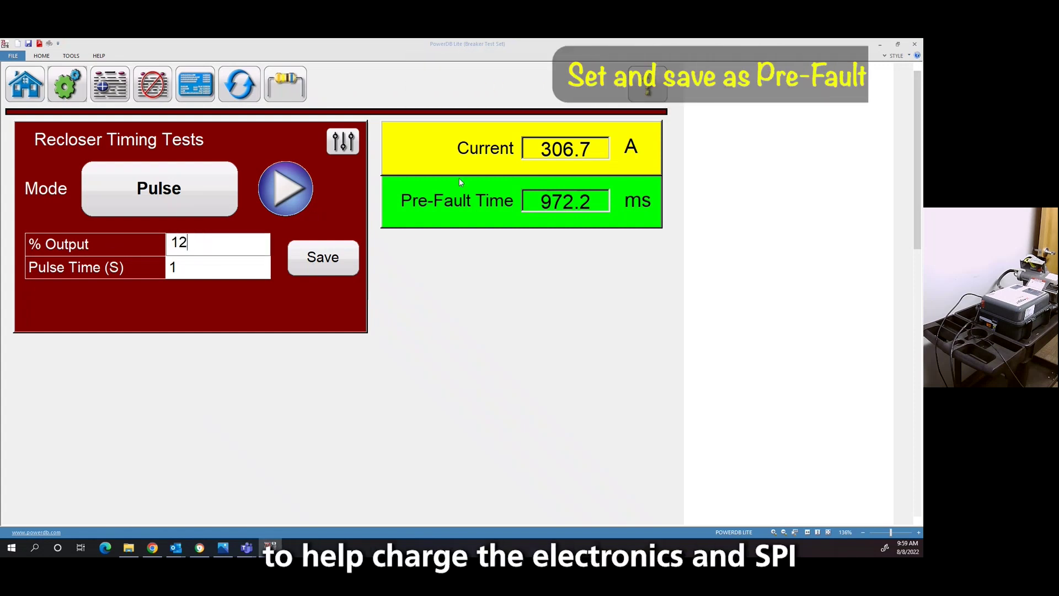
click(285, 191)
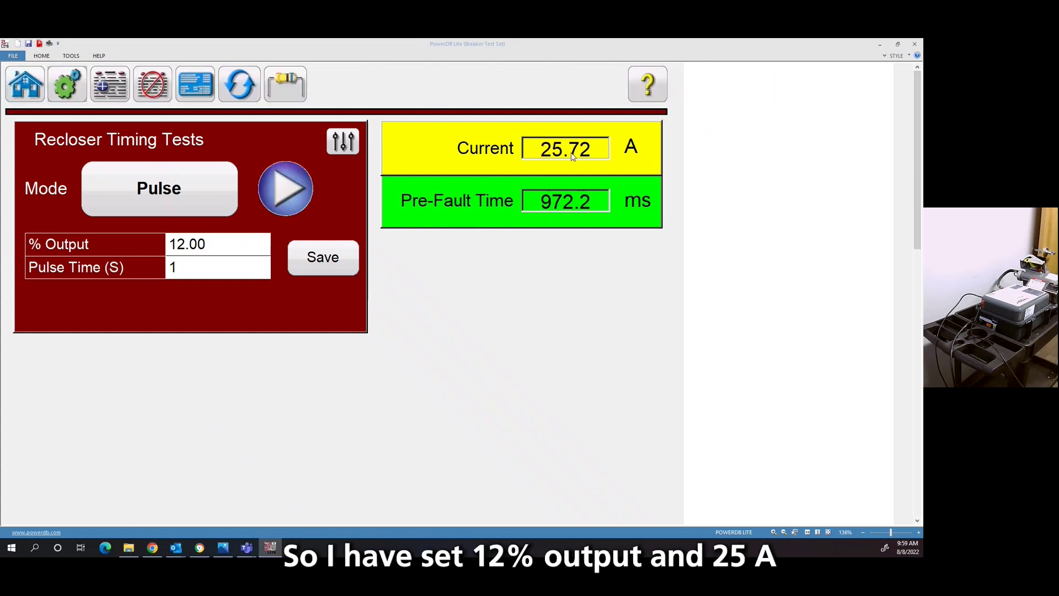
click(312, 258)
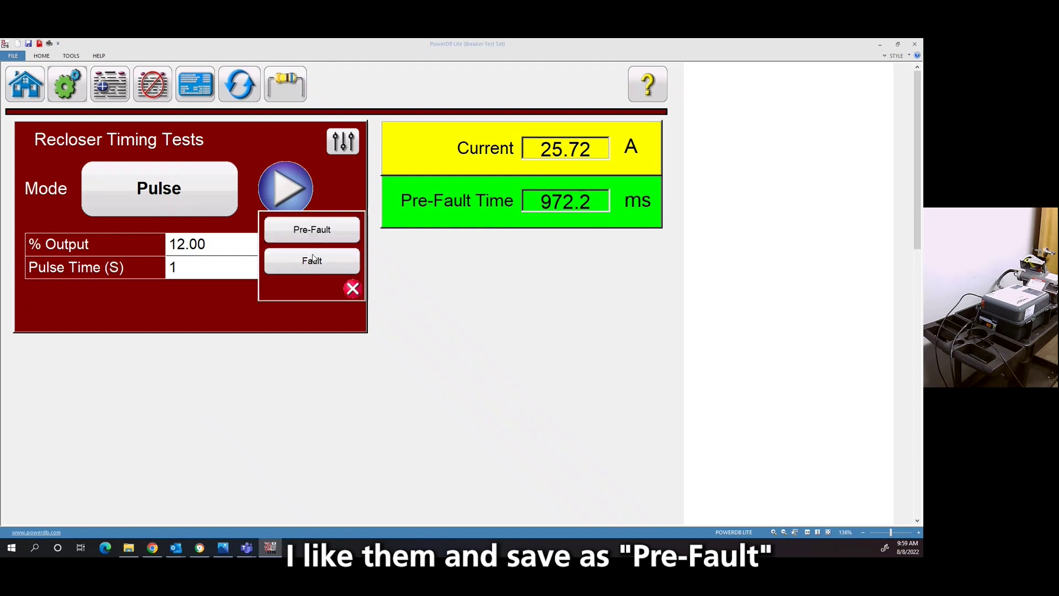
click(317, 230)
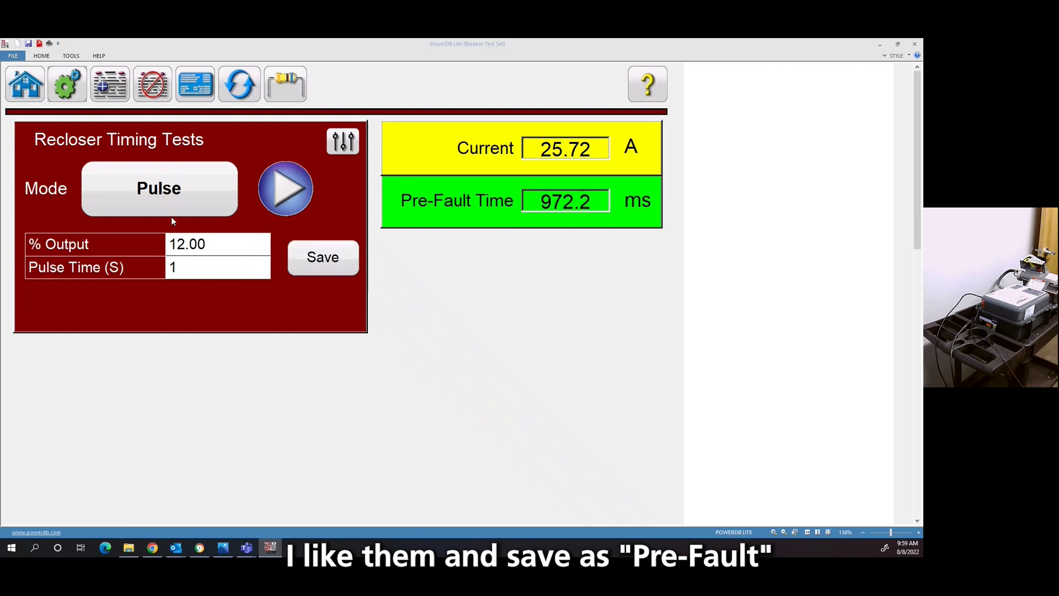
Step: Switch from Pulse to Test mode with 20 s pre-fault time and 35 s total trip/reclose time
click(159, 189)
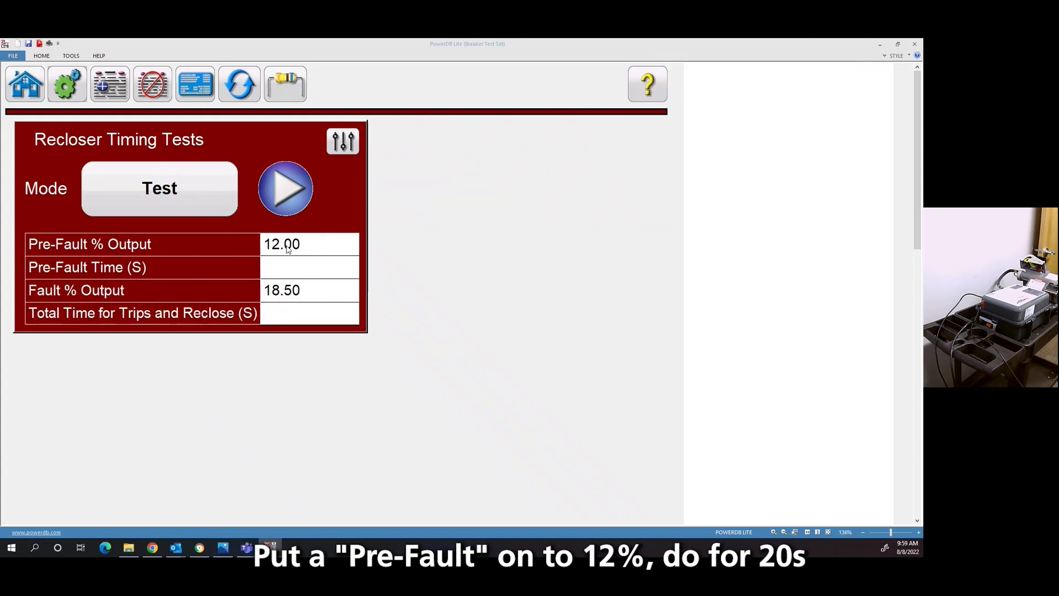
click(280, 267)
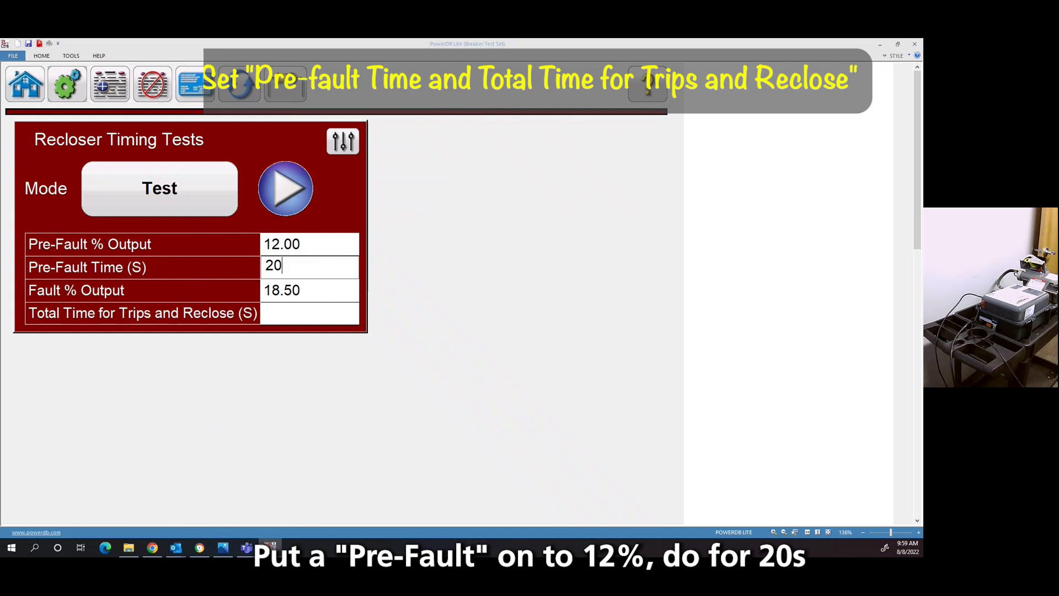
click(276, 315)
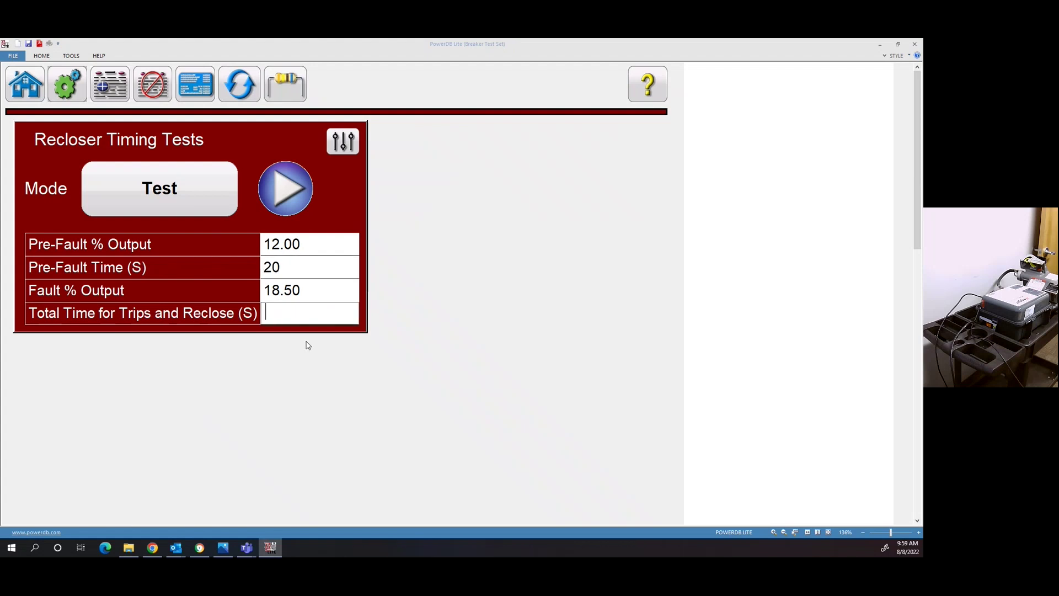
text(35)
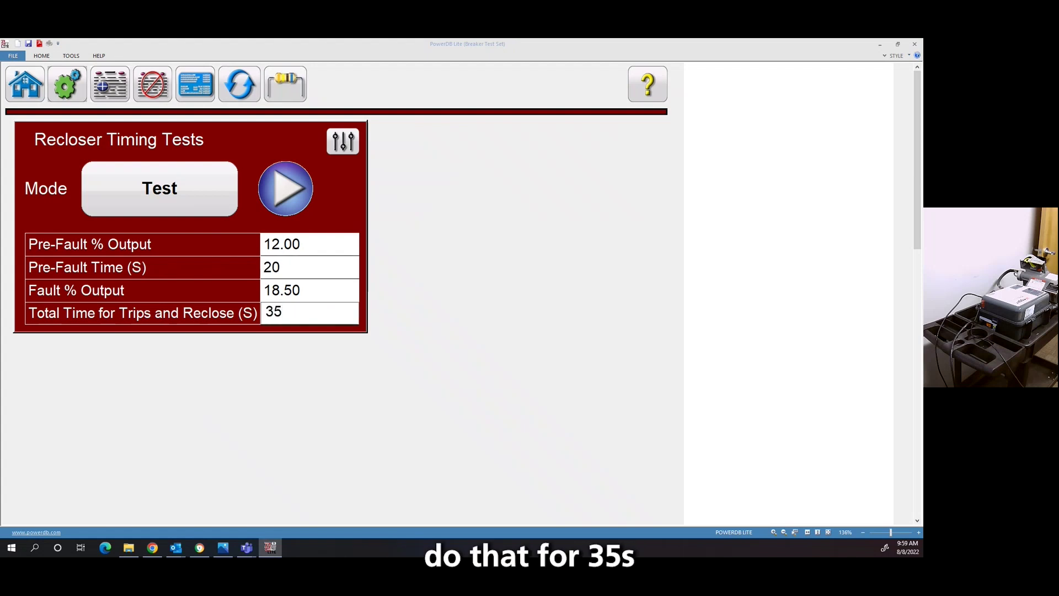
Step: Start the Test-mode recloser timing sequence and wait for the trip and reclose results
click(288, 197)
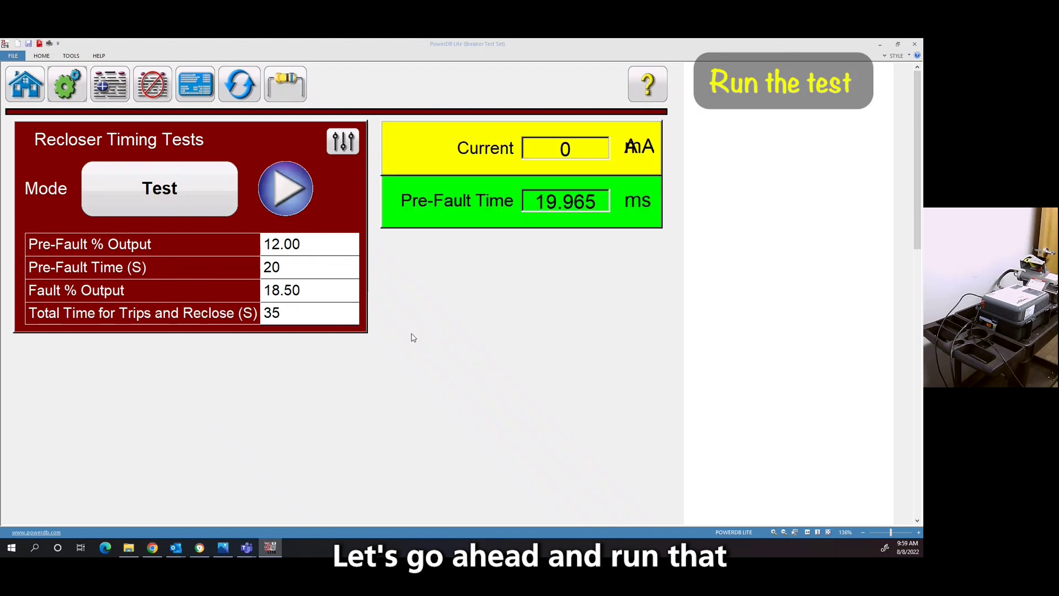